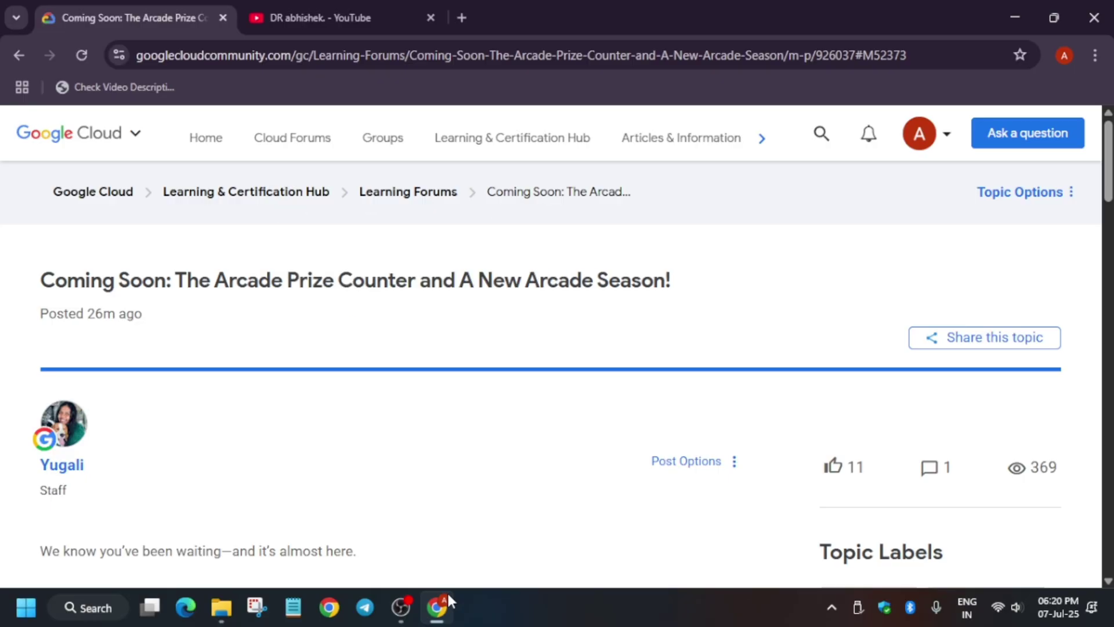
pyautogui.scroll(-5, 375, 556)
pyautogui.scroll(2, 336, 440)
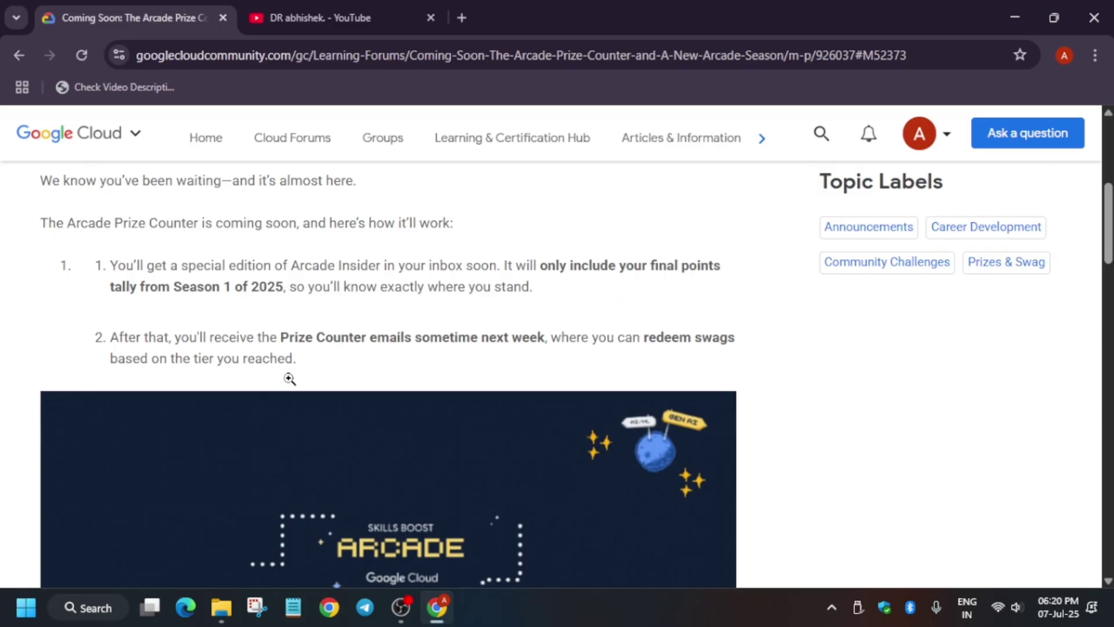
pyautogui.scroll(1, 174, 392)
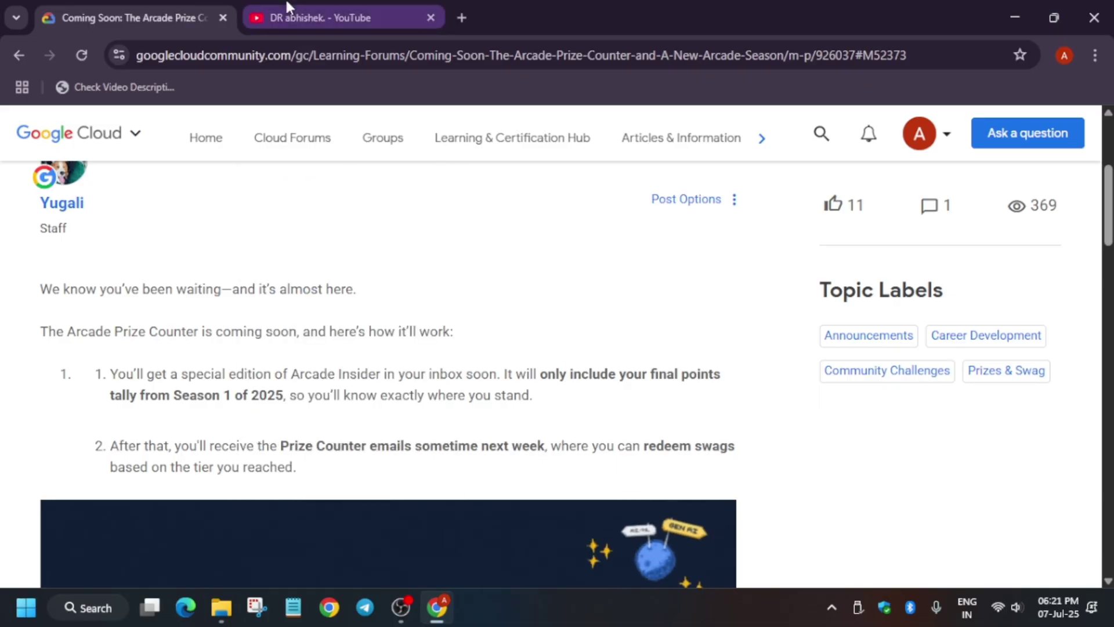
# - Browse DR abhishek's YouTube Videos grid, including Arcade points calculation and unused points expiry uploads
pyautogui.click(321, 17)
pyautogui.scroll(-5, 437, 391)
pyautogui.scroll(-3, 437, 440)
pyautogui.scroll(-3, 438, 439)
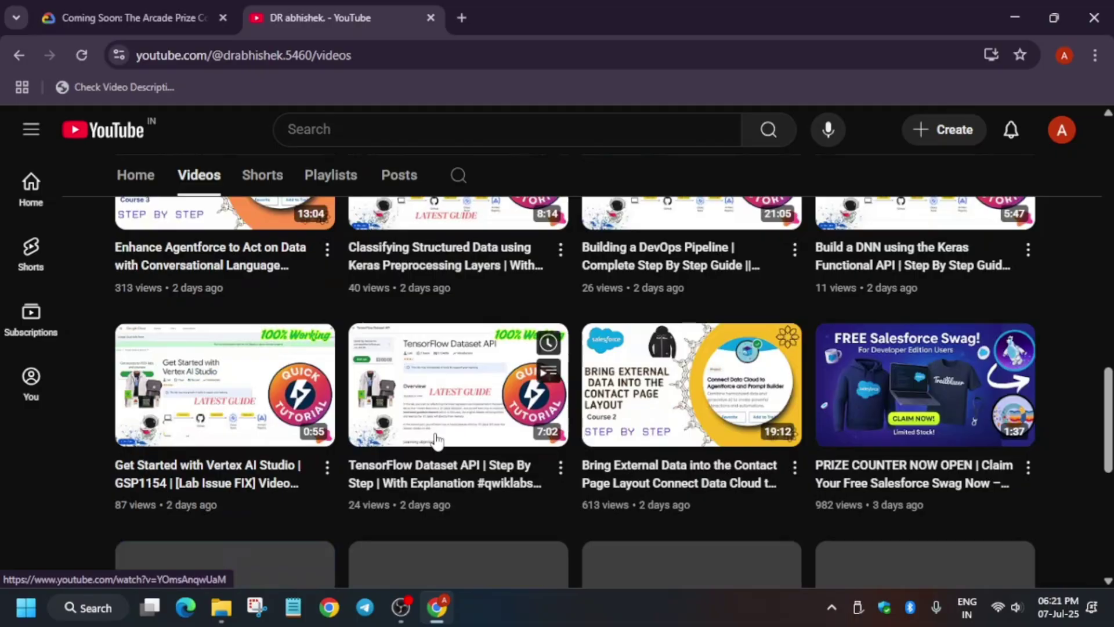
pyautogui.scroll(-3, 437, 439)
pyautogui.scroll(-3, 437, 439)
pyautogui.scroll(-1, 437, 440)
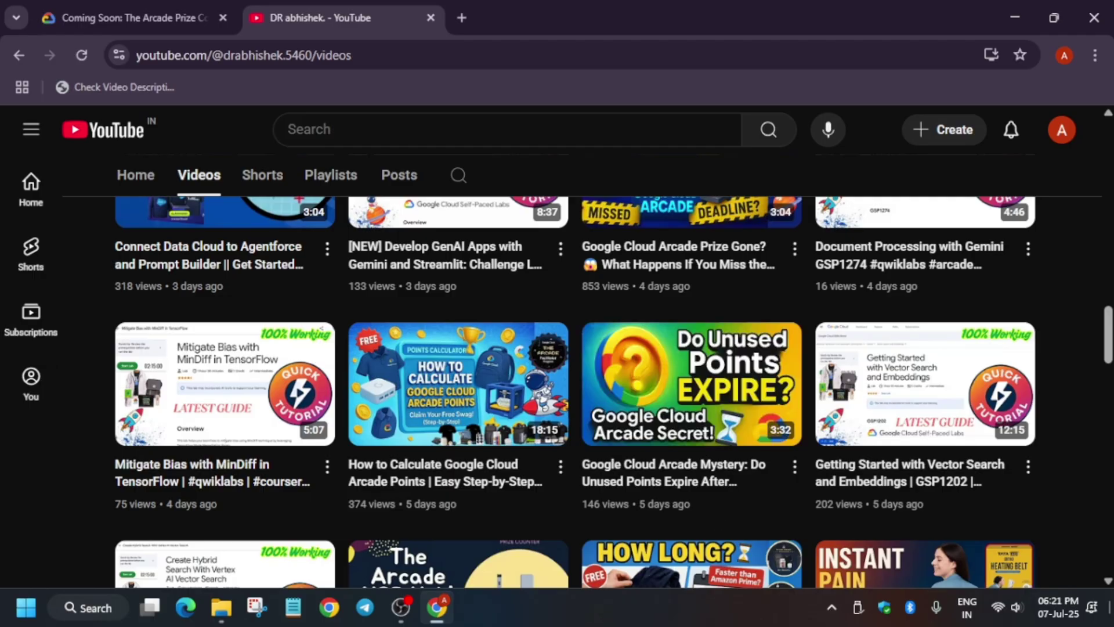
# - Return to the Coming Soon announcement and select the 'And while you wait...' new Arcade season paragraph
pyautogui.click(140, 17)
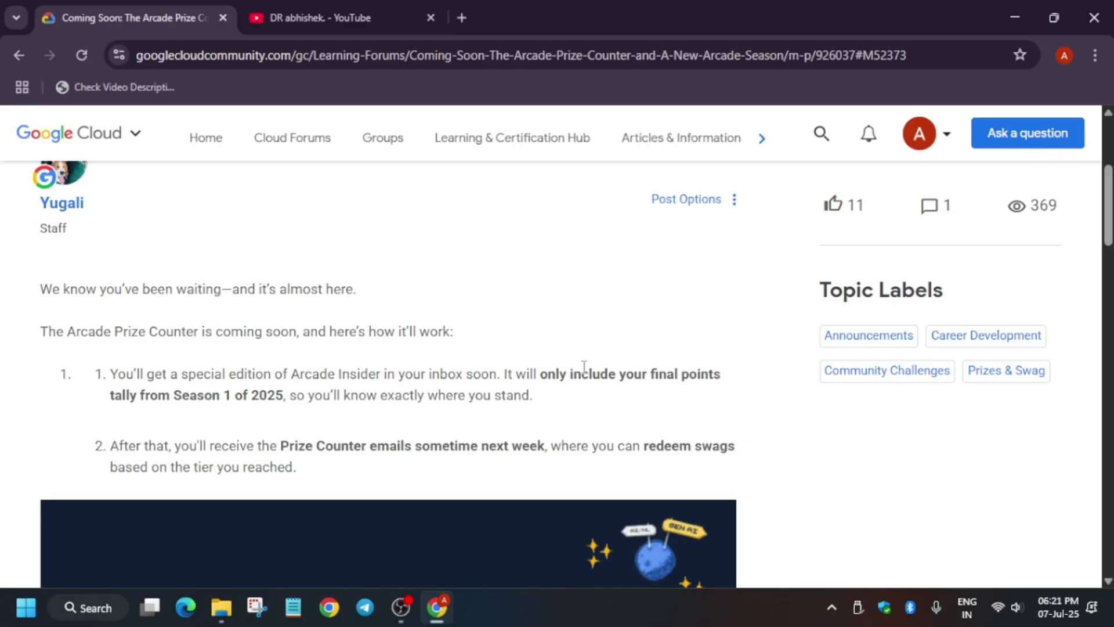
pyautogui.scroll(-5, 583, 366)
pyautogui.scroll(-1, 579, 363)
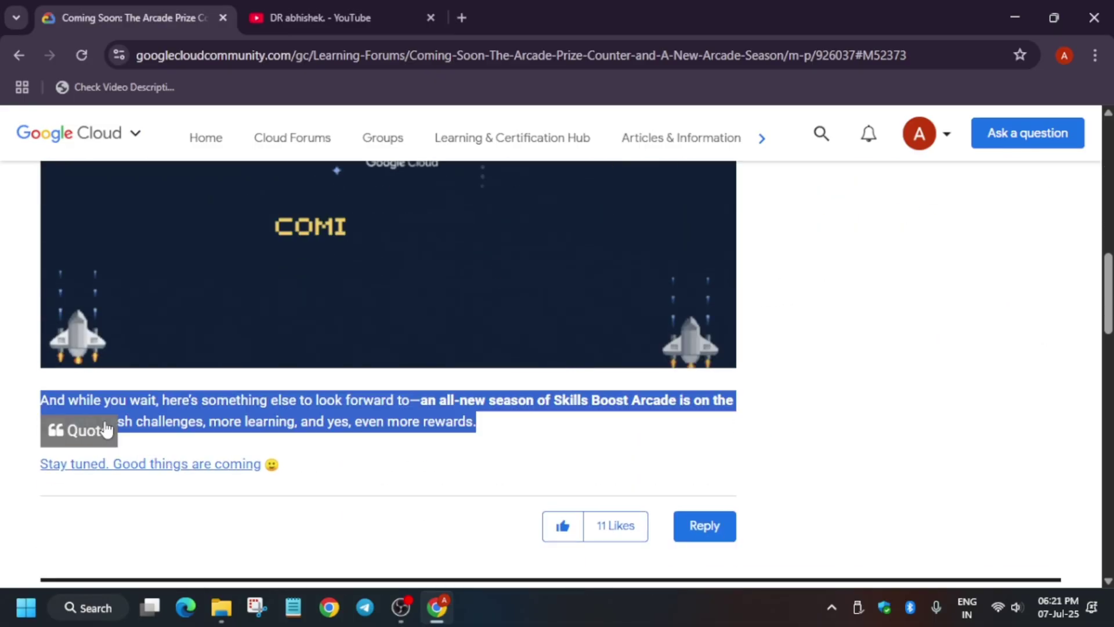
pyautogui.tripleClick(152, 423)
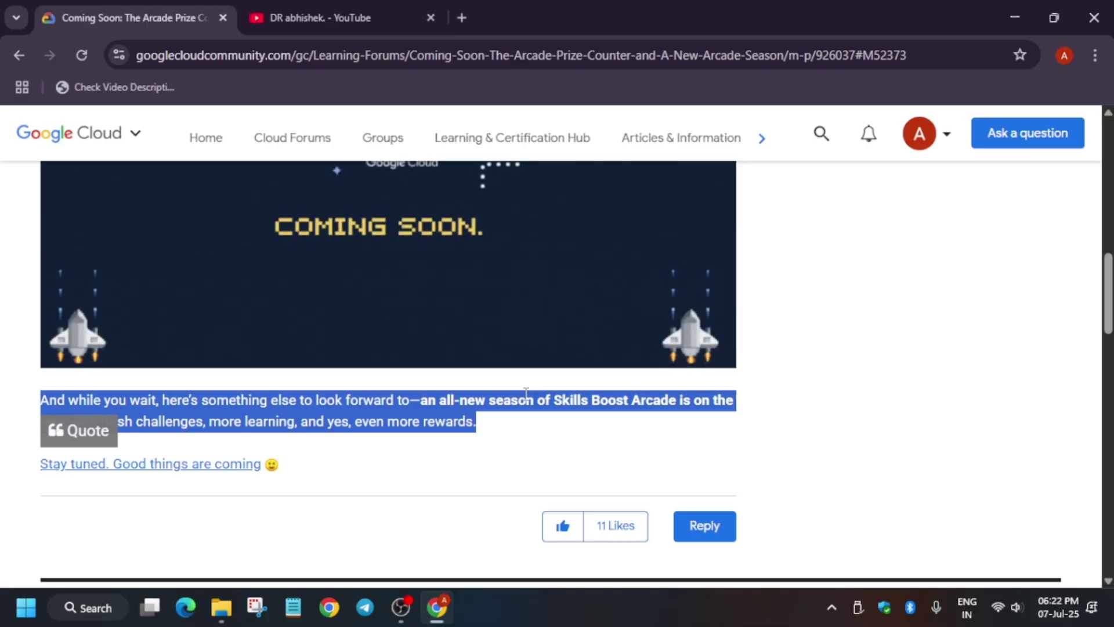
pyautogui.scroll(5, 526, 395)
pyautogui.scroll(5, 526, 394)
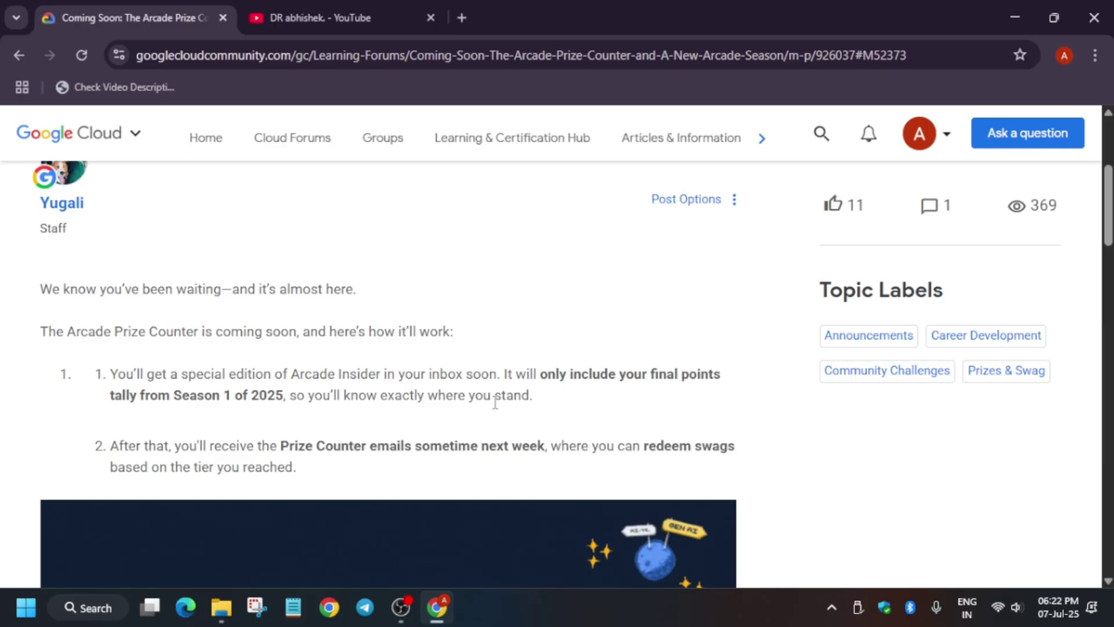
# - Browse older channel uploads about swag policy, delivery times and Prize Counter updates
pyautogui.click(300, 18)
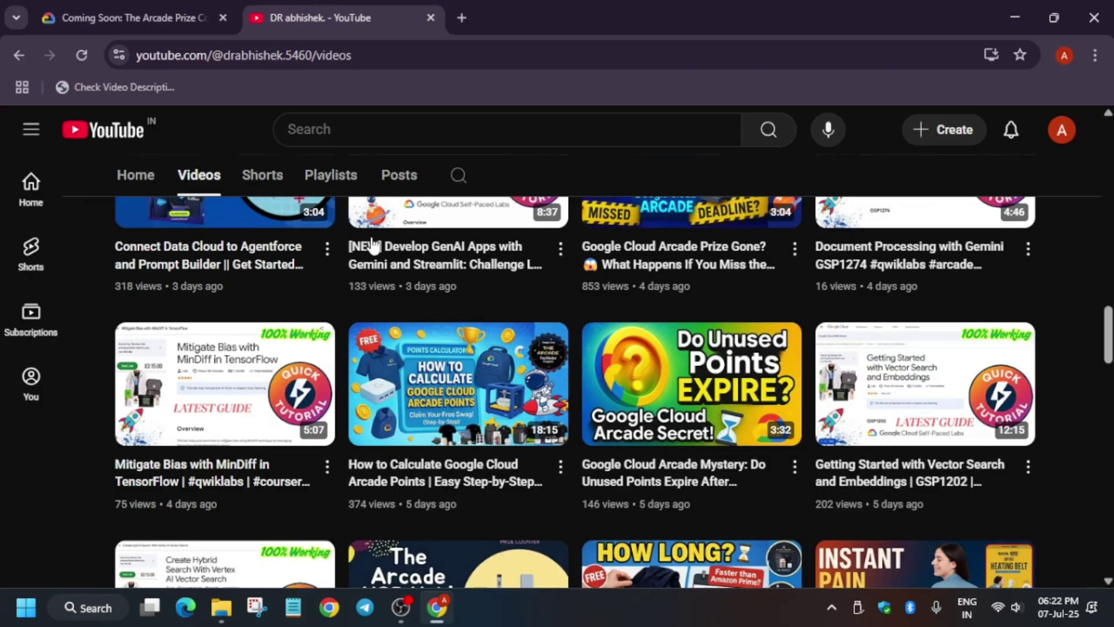
pyautogui.moveTo(691, 384)
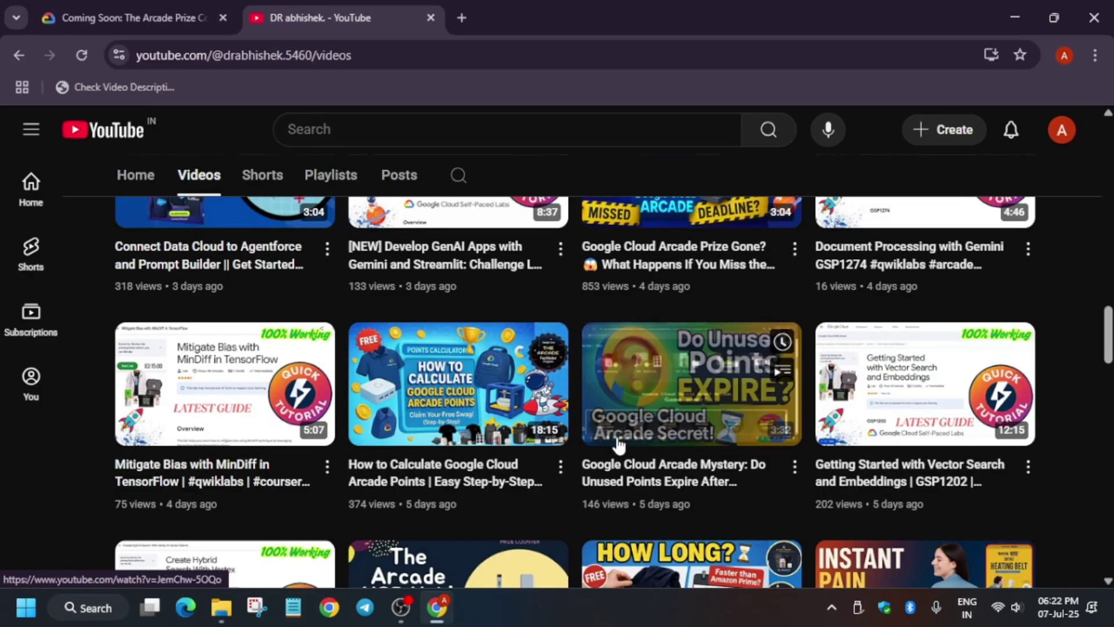
pyautogui.scroll(-3, 618, 443)
pyautogui.scroll(-5, 619, 443)
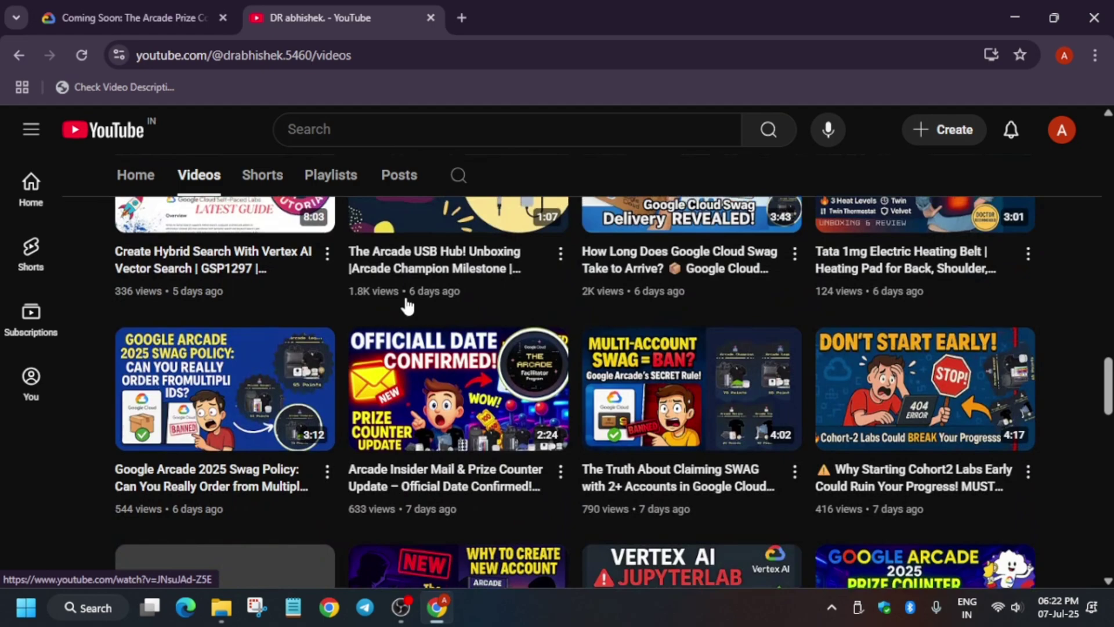
pyautogui.scroll(3, 408, 304)
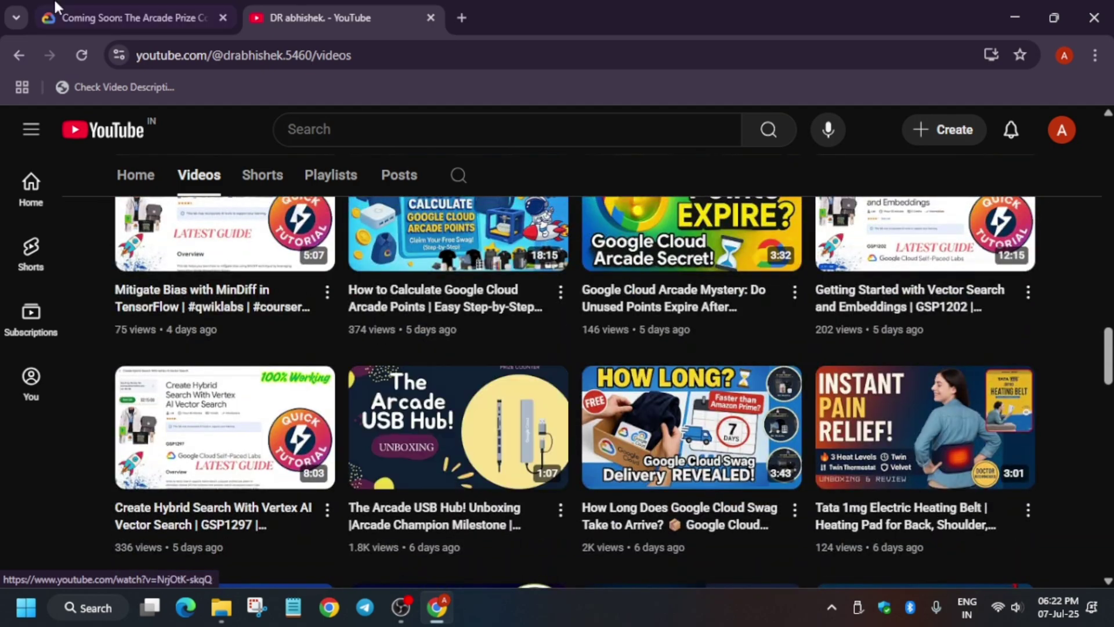